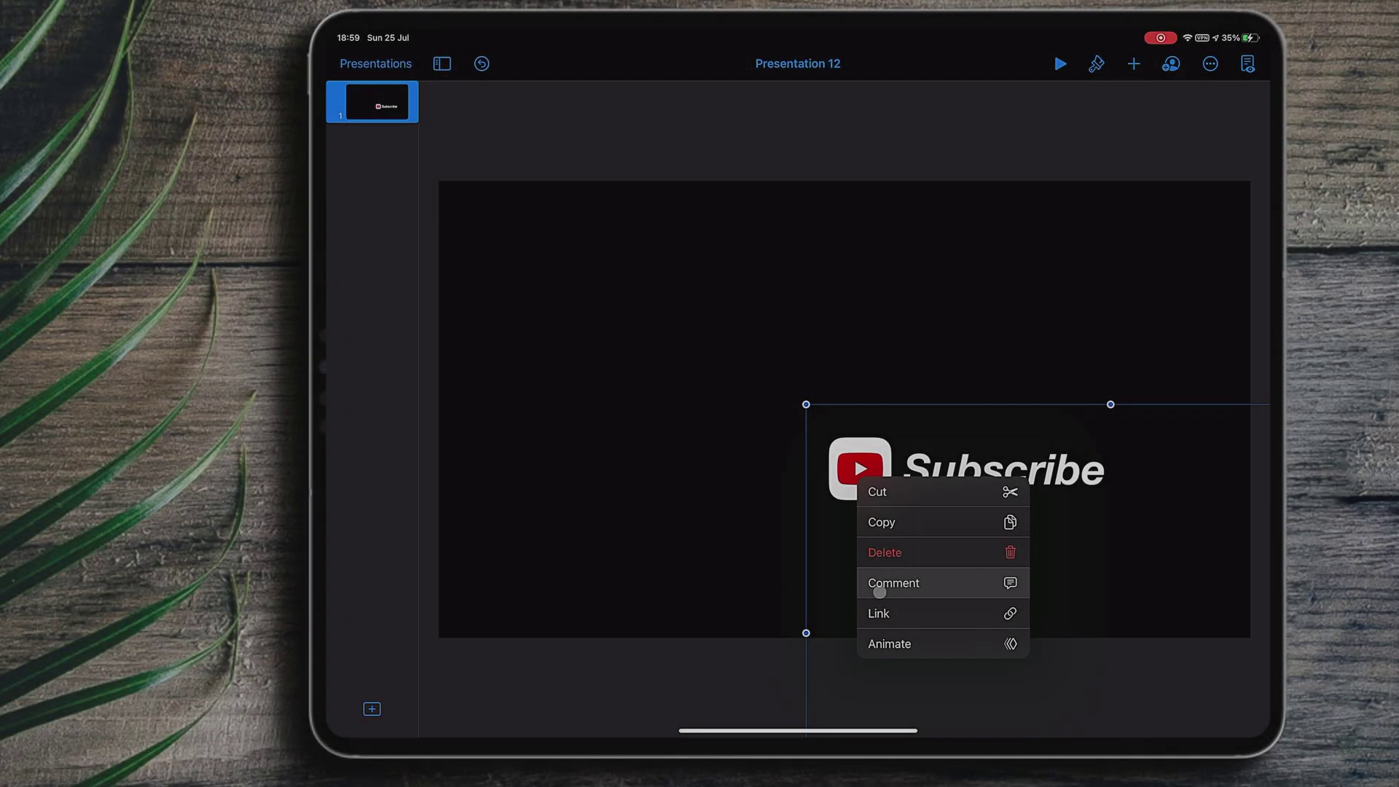
# Add a Move In build-in animation to the Subscribe logo on the Keynote slide
pyautogui.click(885, 643)
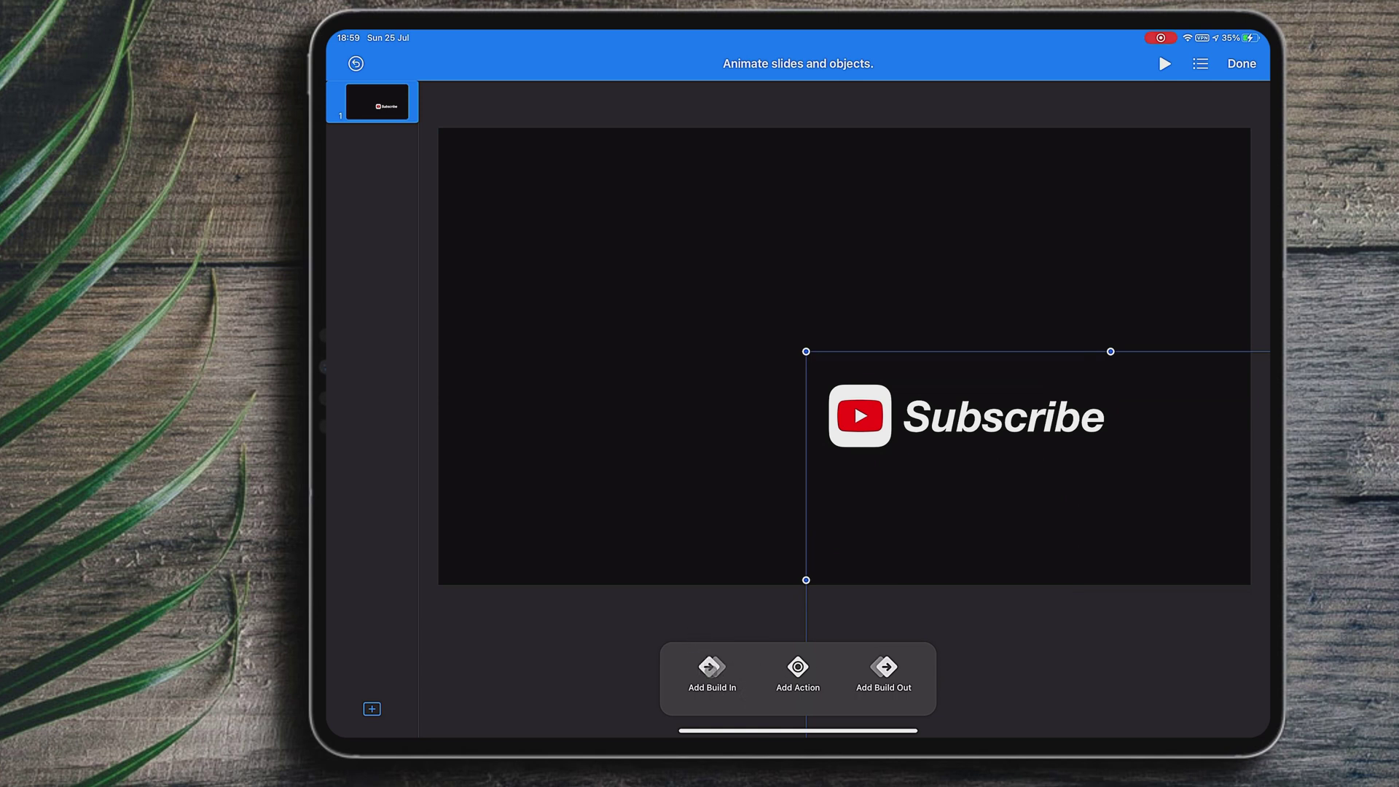
pyautogui.click(712, 671)
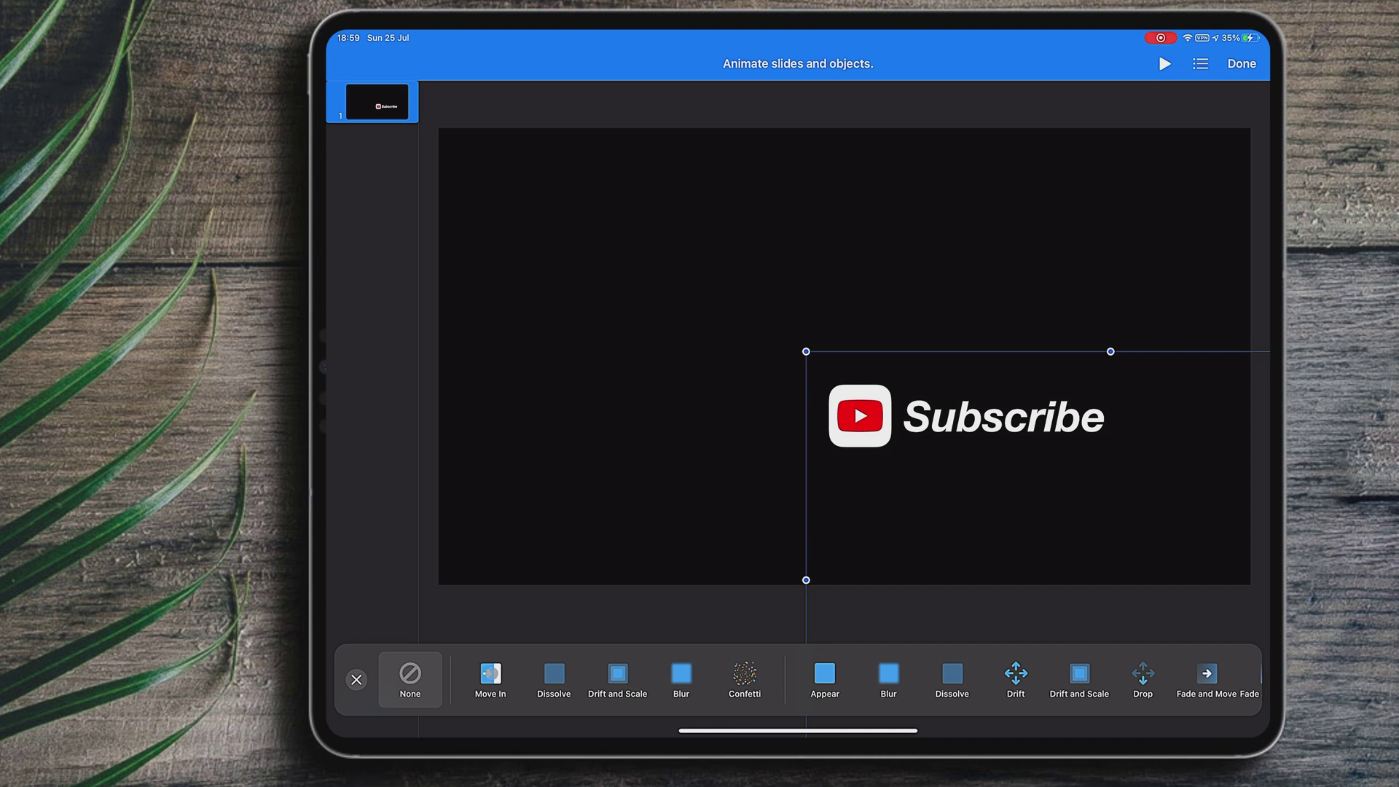
pyautogui.click(490, 678)
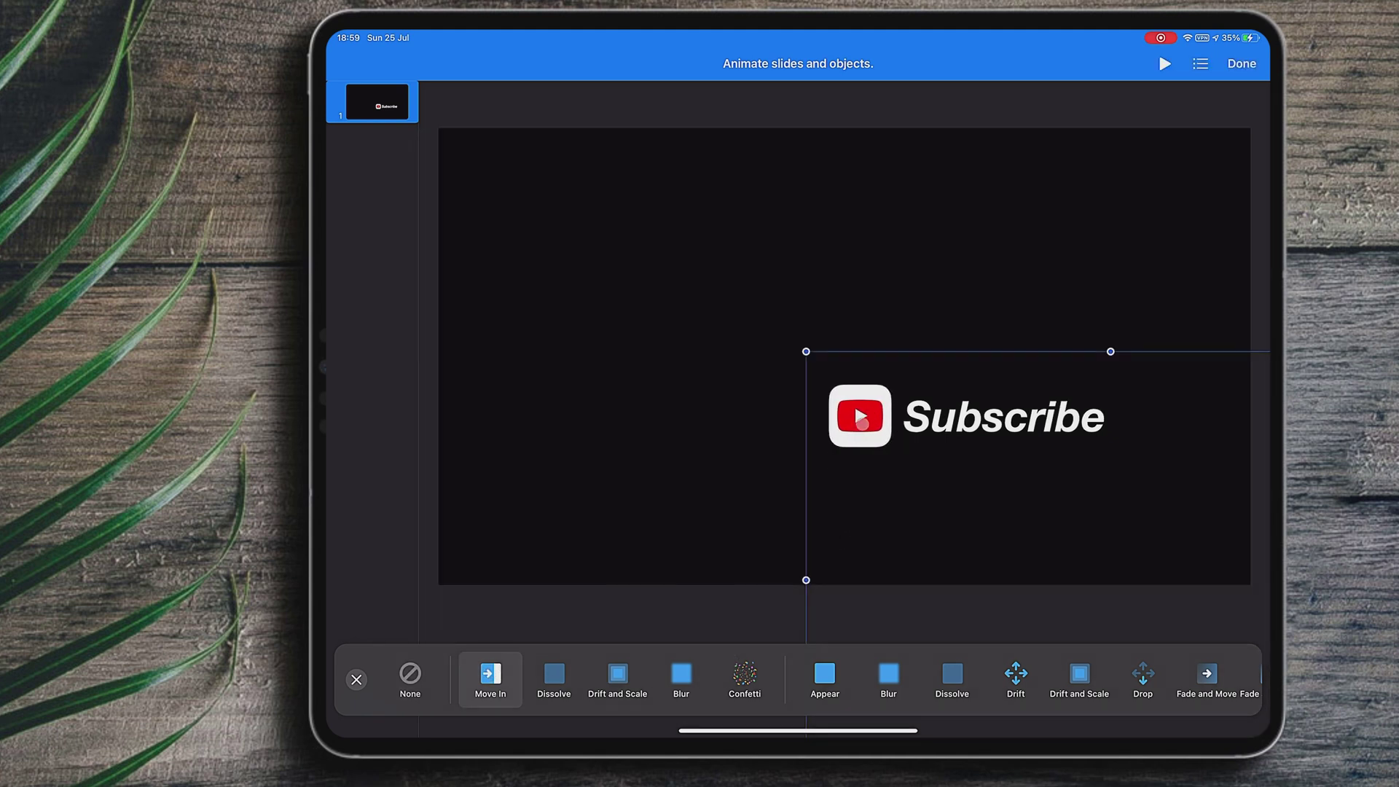
pyautogui.click(717, 620)
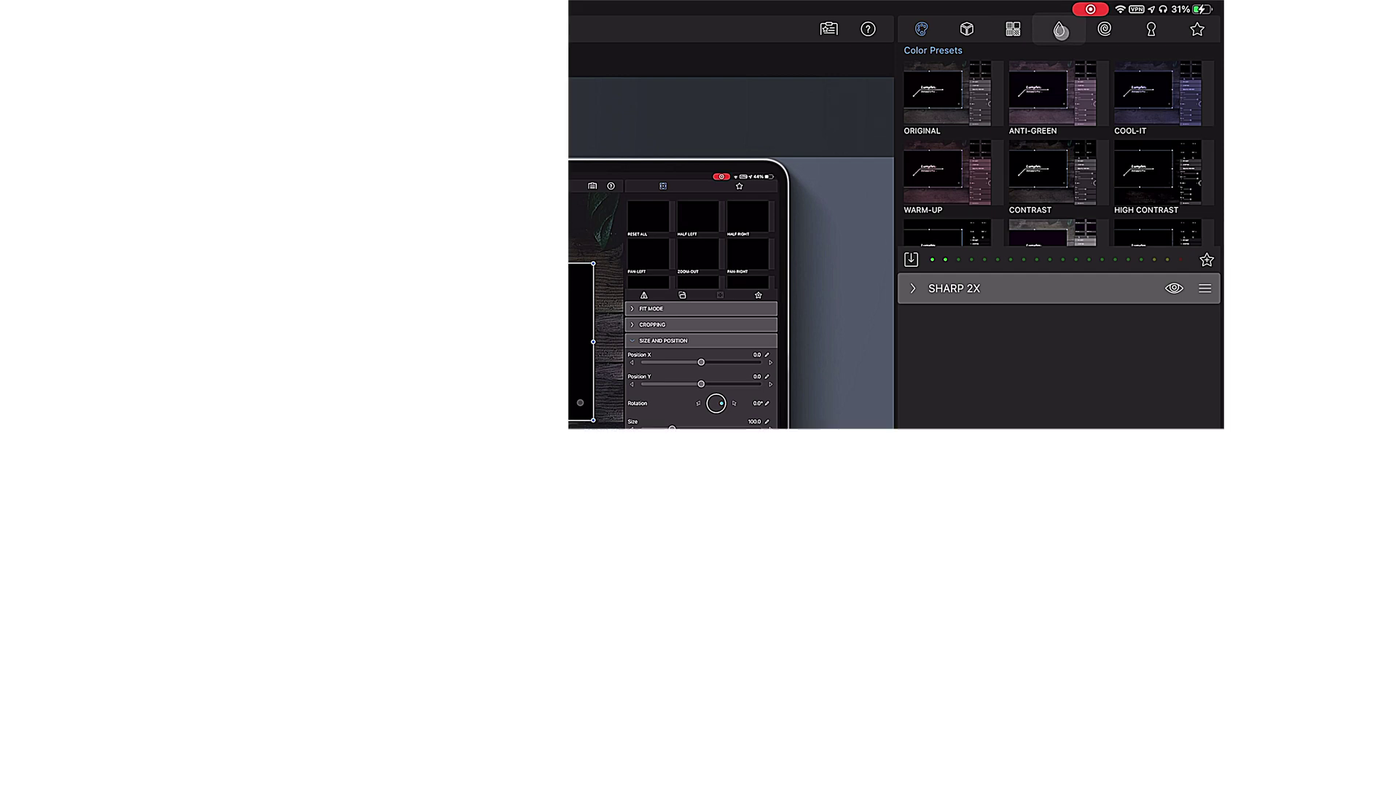
# Show the blur and sharpen presets in LumaFusion's Color & Effects panel
pyautogui.click(1062, 32)
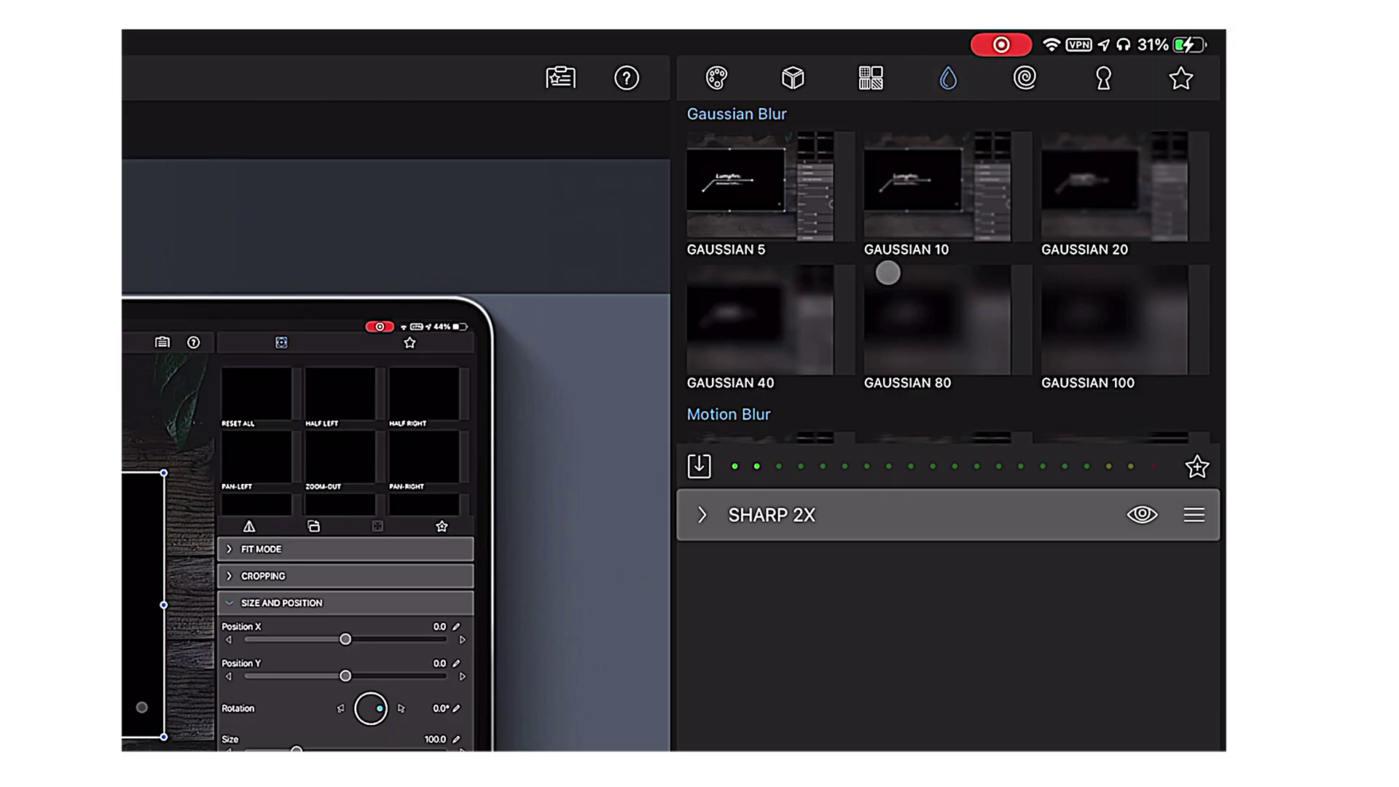
pyautogui.scroll(-3, 887, 273)
pyautogui.scroll(-3, 888, 273)
pyautogui.scroll(-3, 888, 274)
pyautogui.scroll(-3, 887, 273)
pyautogui.scroll(-2, 888, 273)
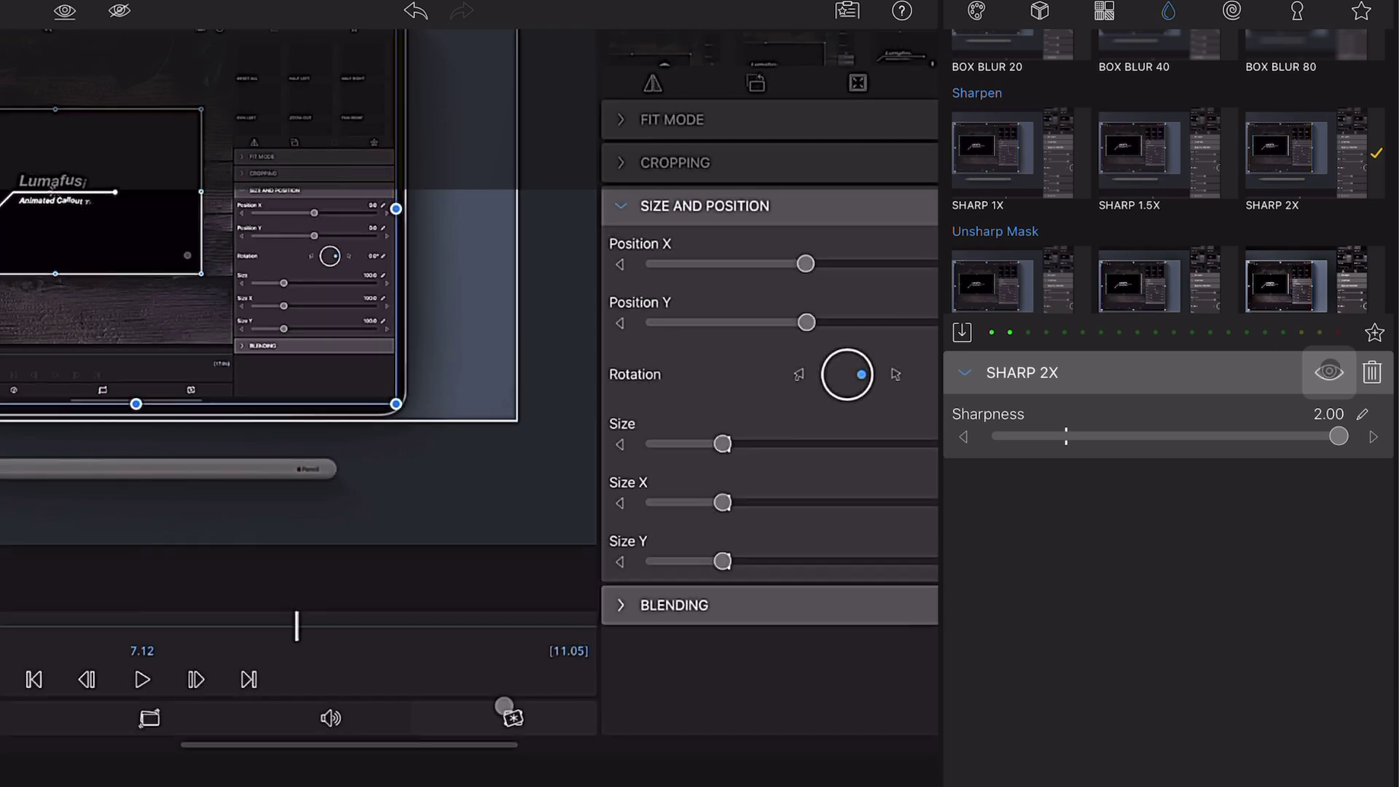
# Hide and re-show the Sharp 2X effect to compare the clip without it
pyautogui.click(1329, 372)
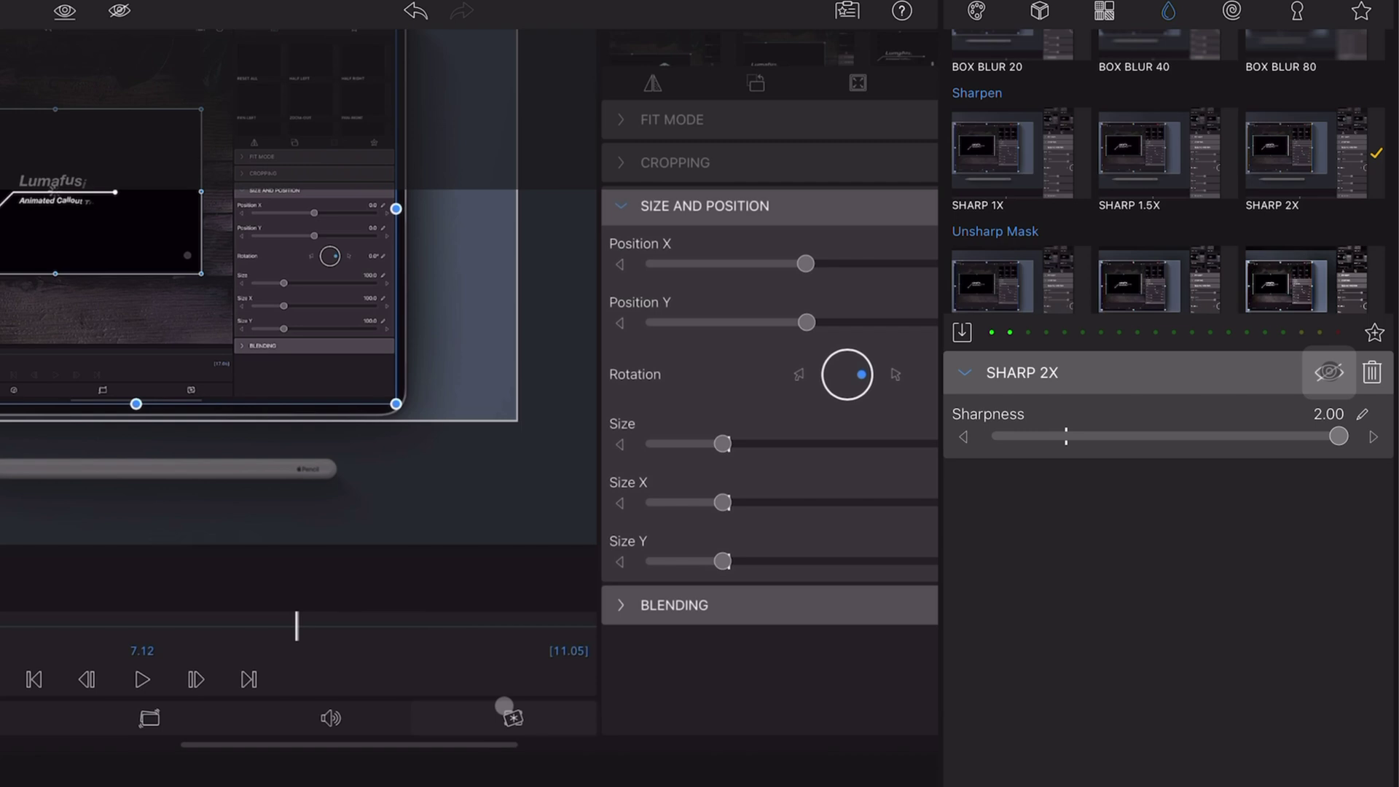
pyautogui.click(1330, 372)
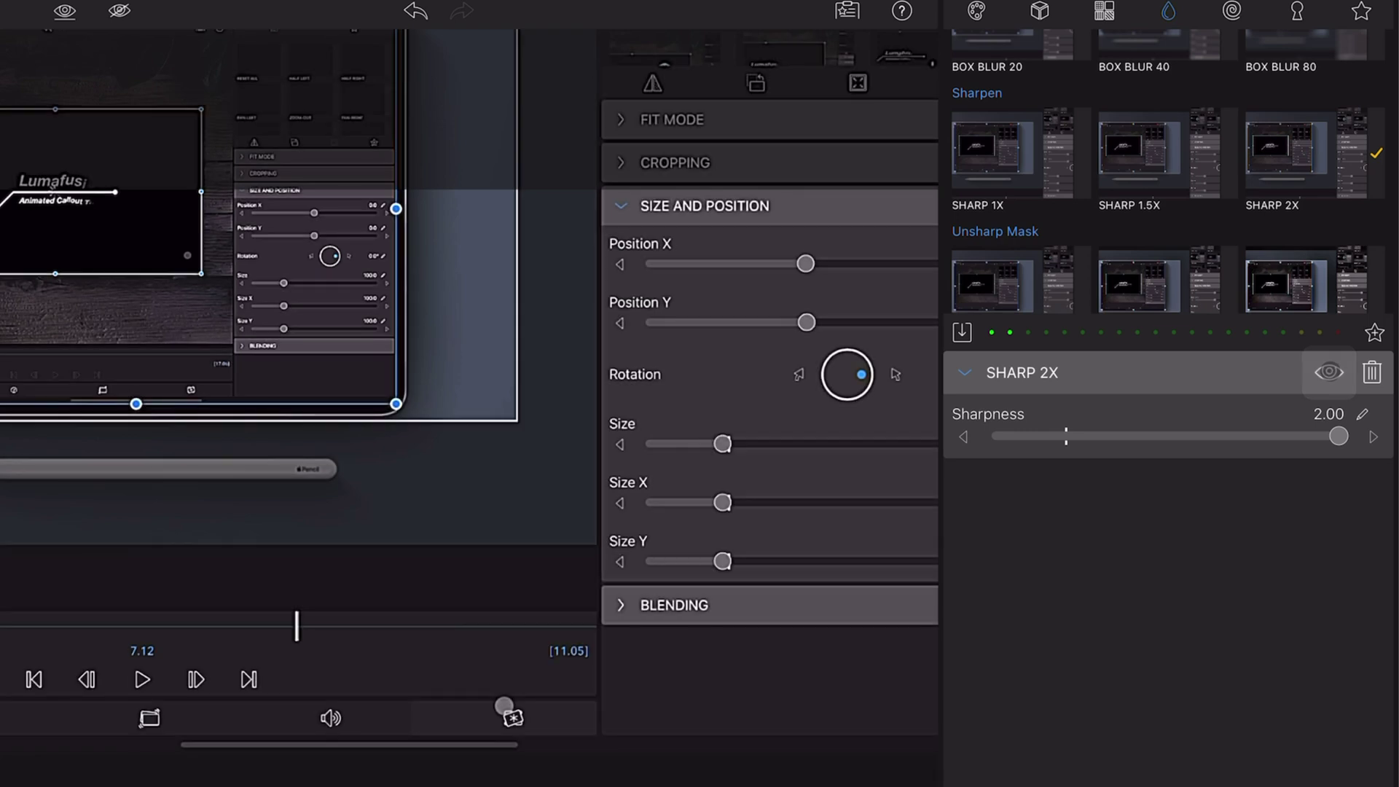